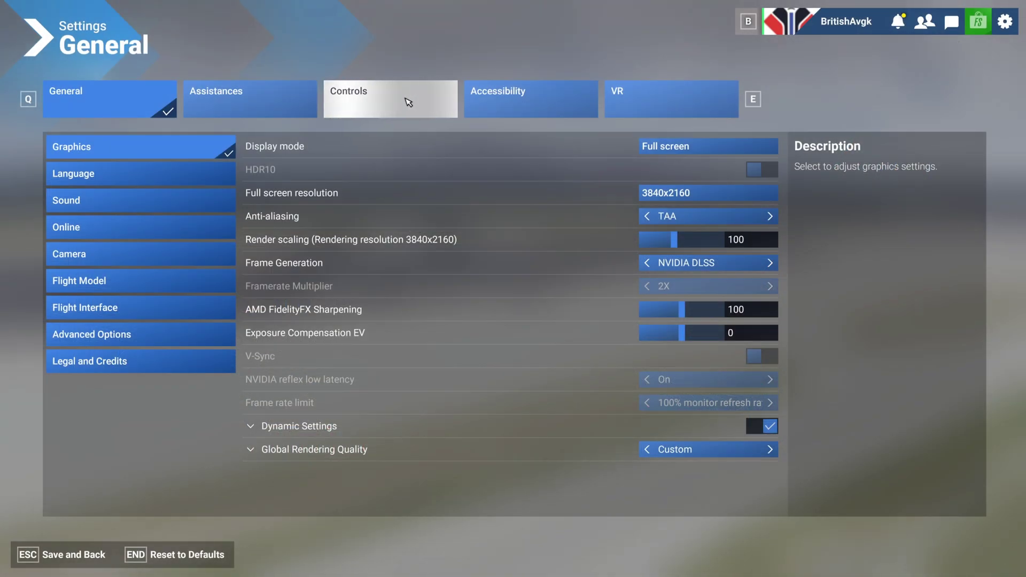
Open the Controls settings and go to the keyboard Camera bindings category
left_click(408, 103)
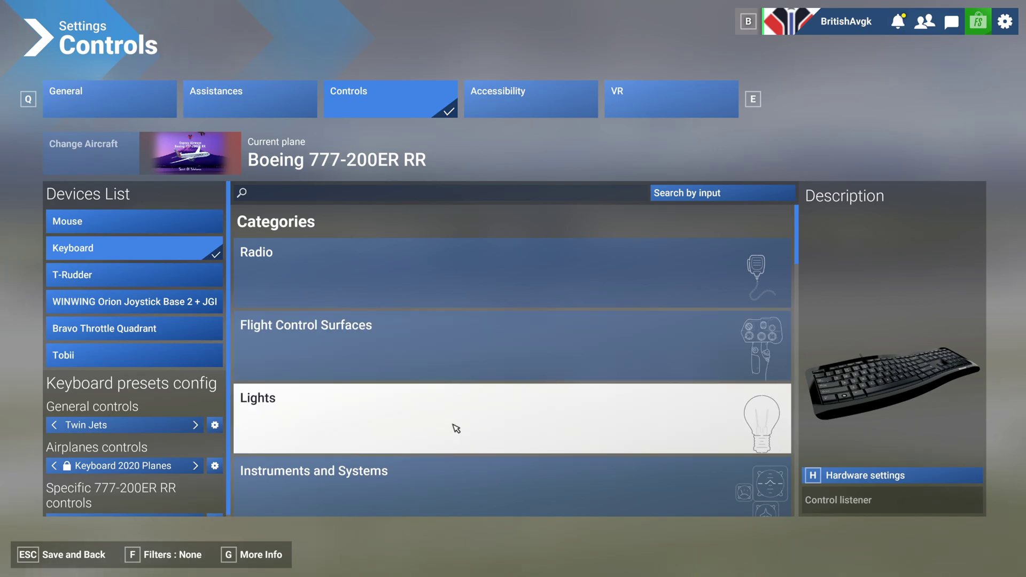
scroll(452, 427, "down", 3)
scroll(452, 433, "down", 8)
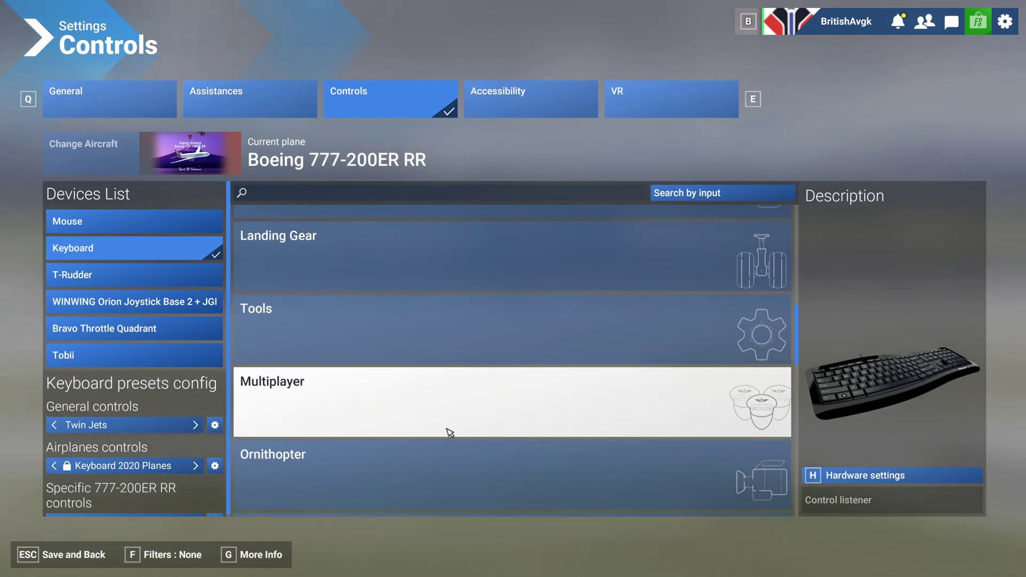
scroll(450, 432, "down", 1)
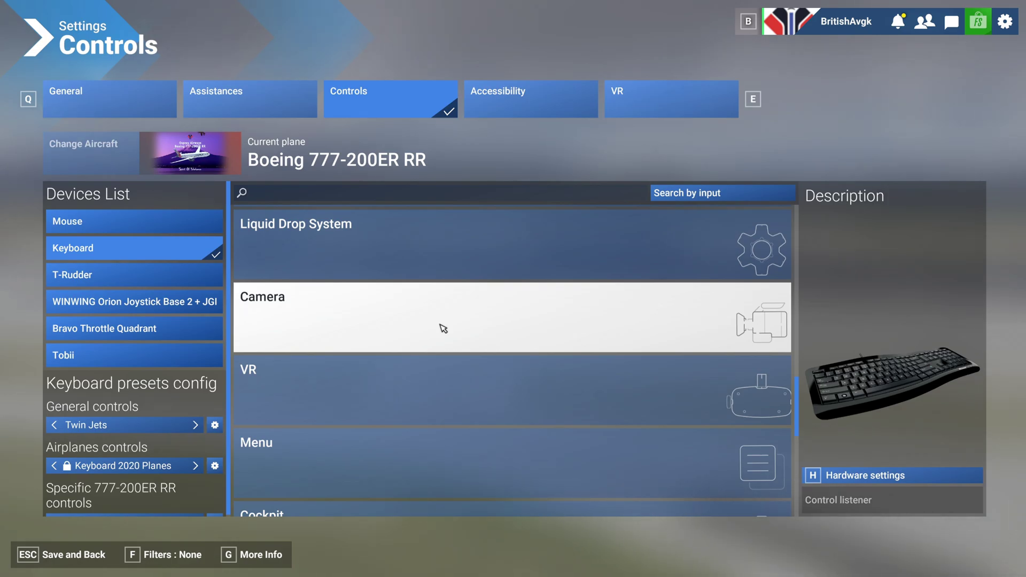
left_click(444, 329)
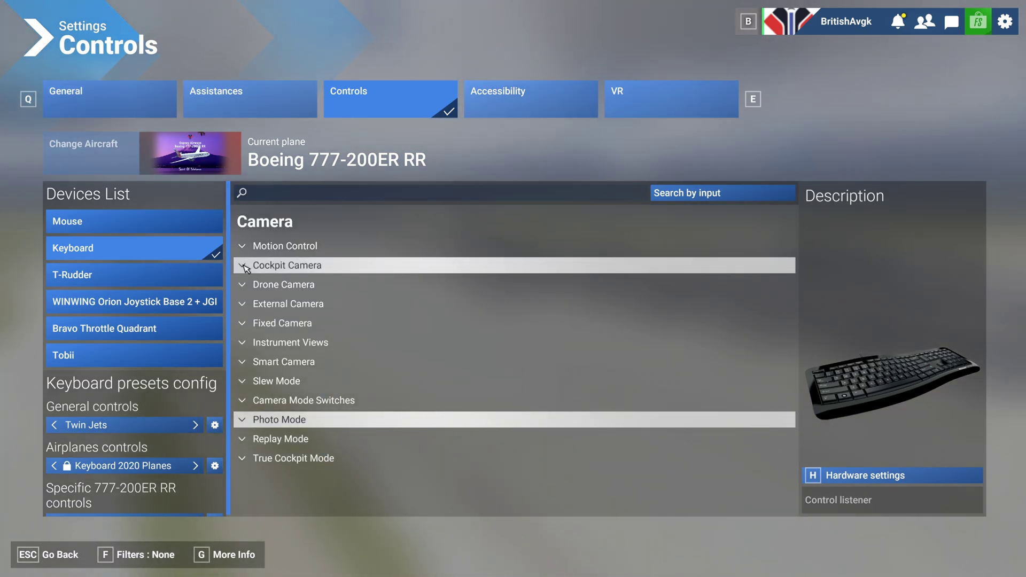
Expand Cockpit Camera and scroll down to the Load and Save Custom Camera rows
left_click(245, 267)
scroll(402, 398, "down", 2)
scroll(401, 398, "down", 15)
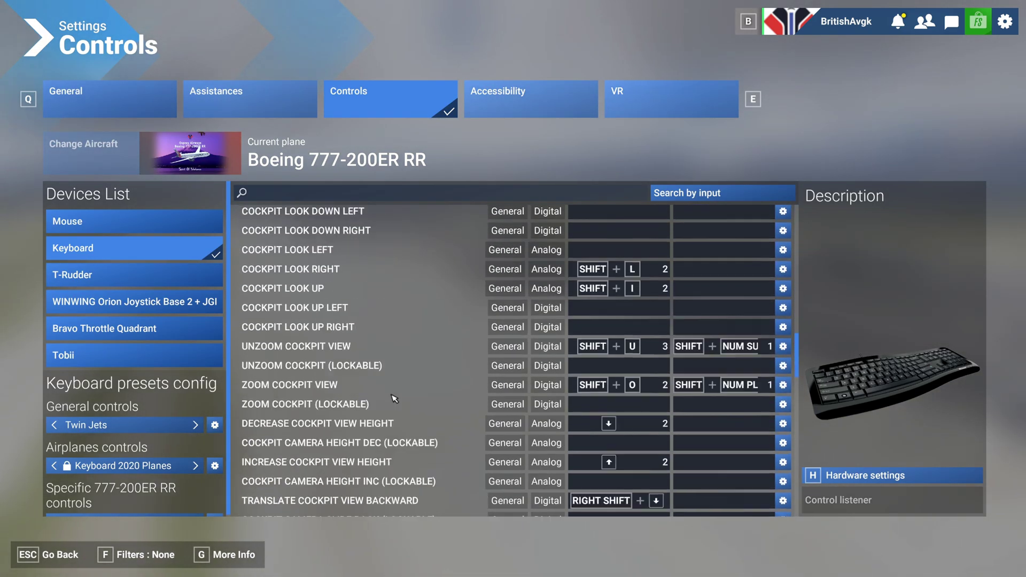
scroll(389, 400, "down", 3)
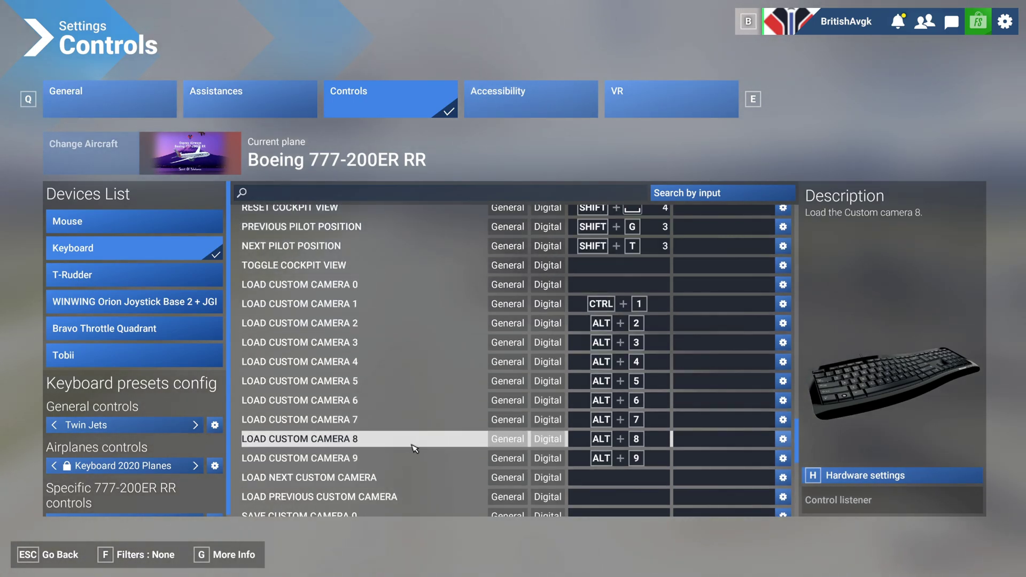
scroll(393, 422, "down", 8)
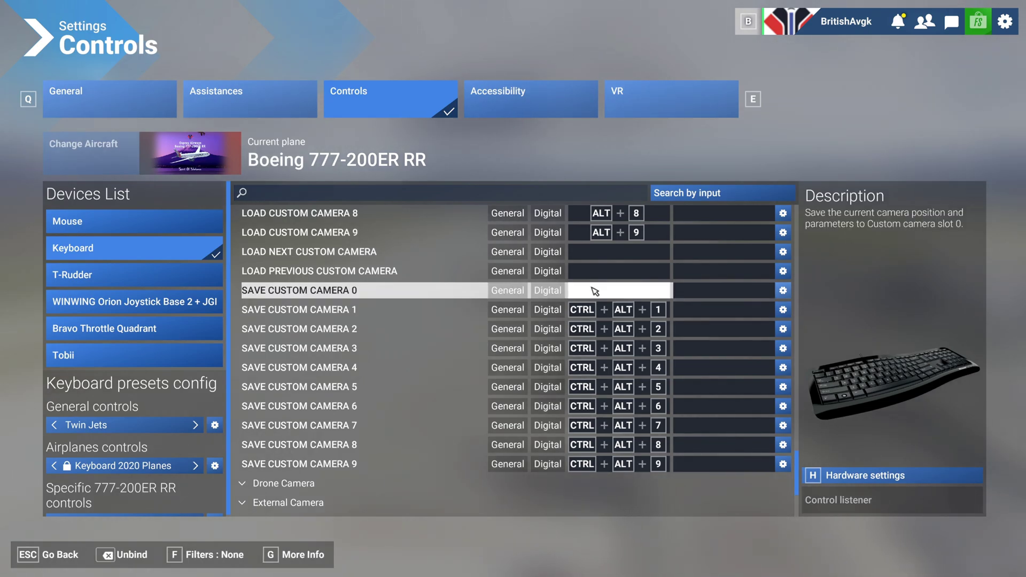
scroll(596, 290, "up", 13)
scroll(602, 286, "down", 5)
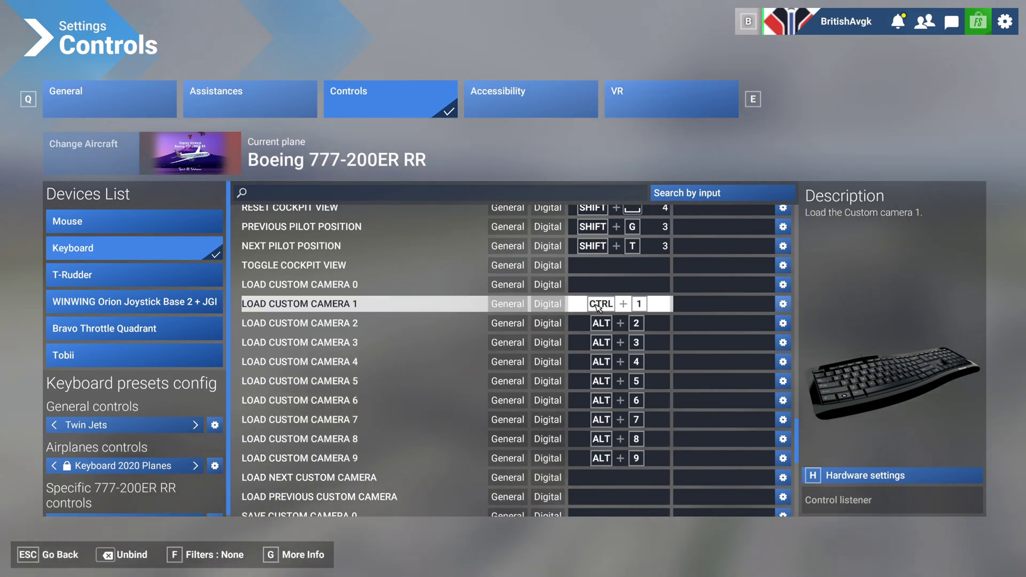
scroll(599, 307, "down", 5)
Bind Save Custom Camera 0 to Ctrl+Alt+0, then review the custom camera bindings
left_click(616, 366)
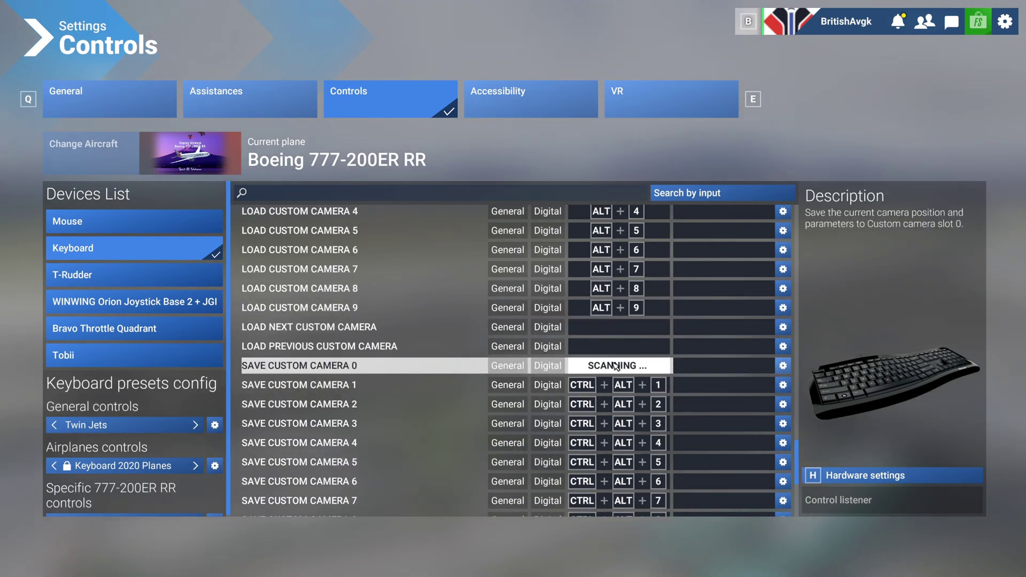
key("ctrl+alt+0")
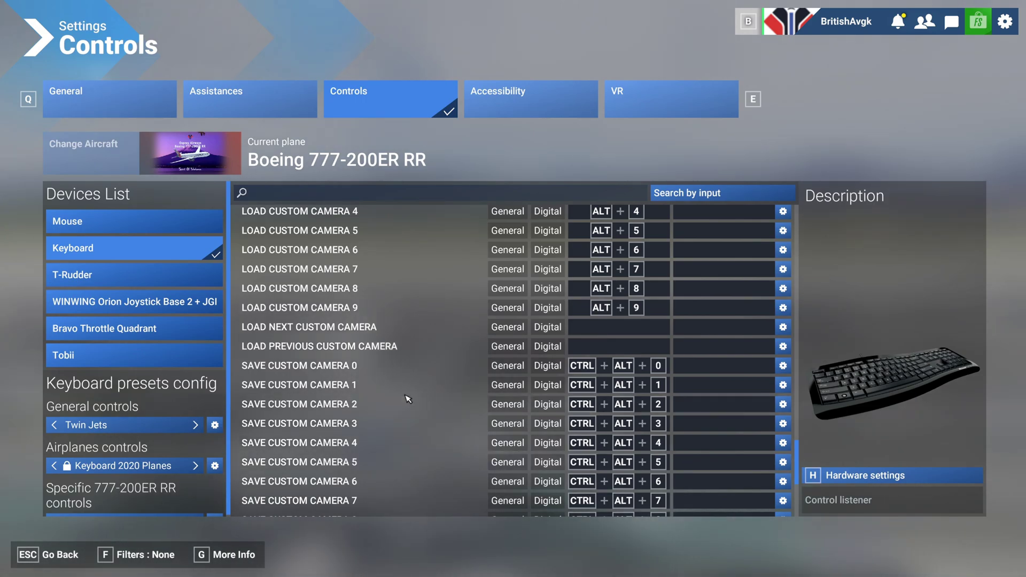
scroll(397, 427, "down", 3)
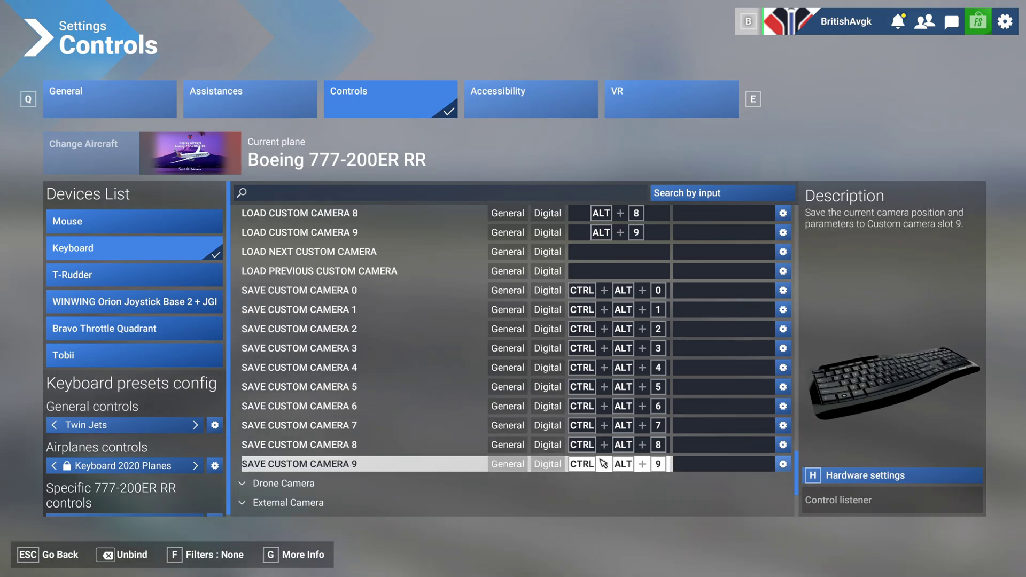
scroll(603, 463, "up", 9)
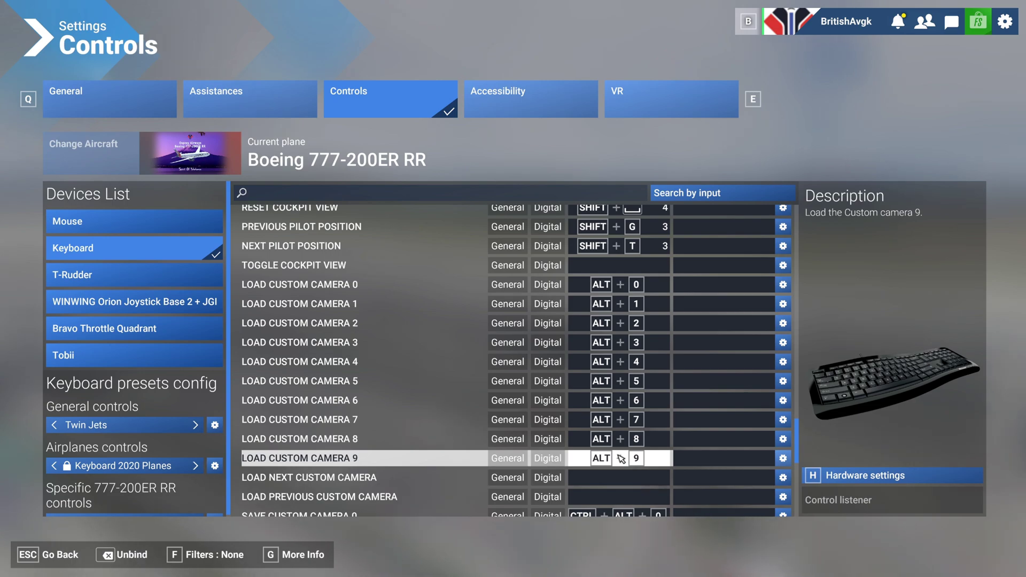
Save the camera bindings and resume the flight in the 777 cockpit
left_click(64, 557)
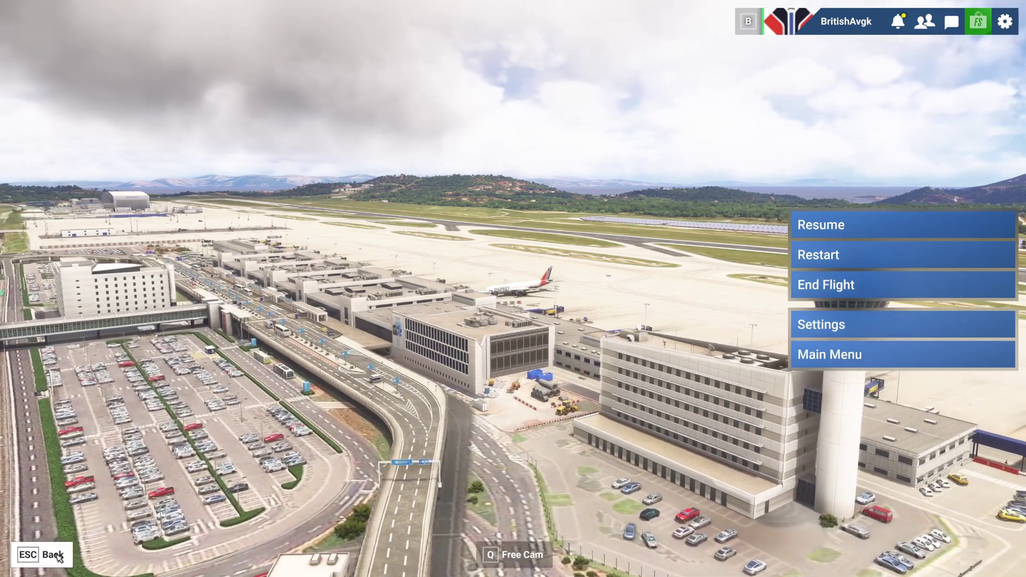
left_click(59, 557)
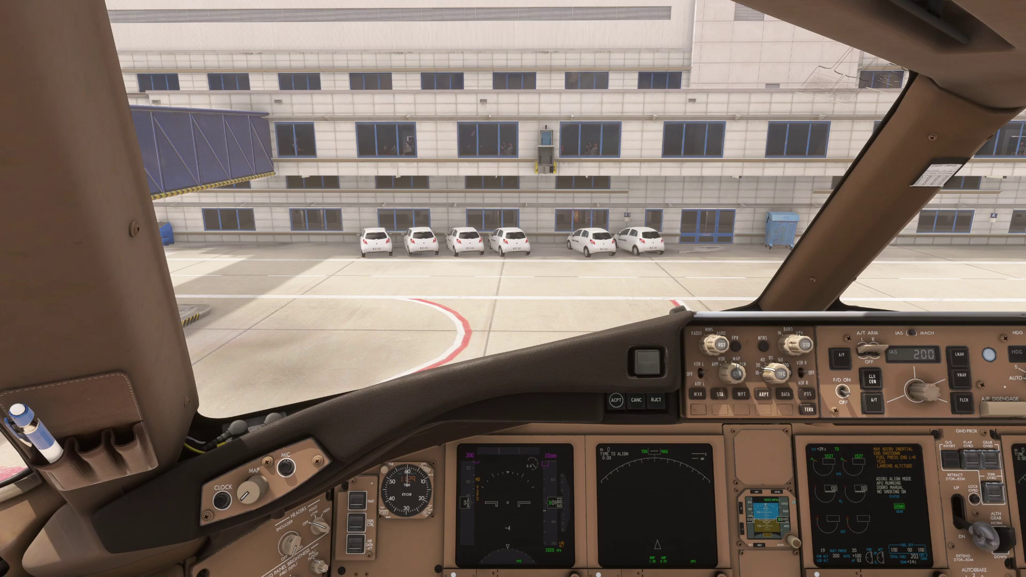
Switch to the Copilot seat via the Camera panel's Pilot list, then reload the saved cockpit view
key("alt+2")
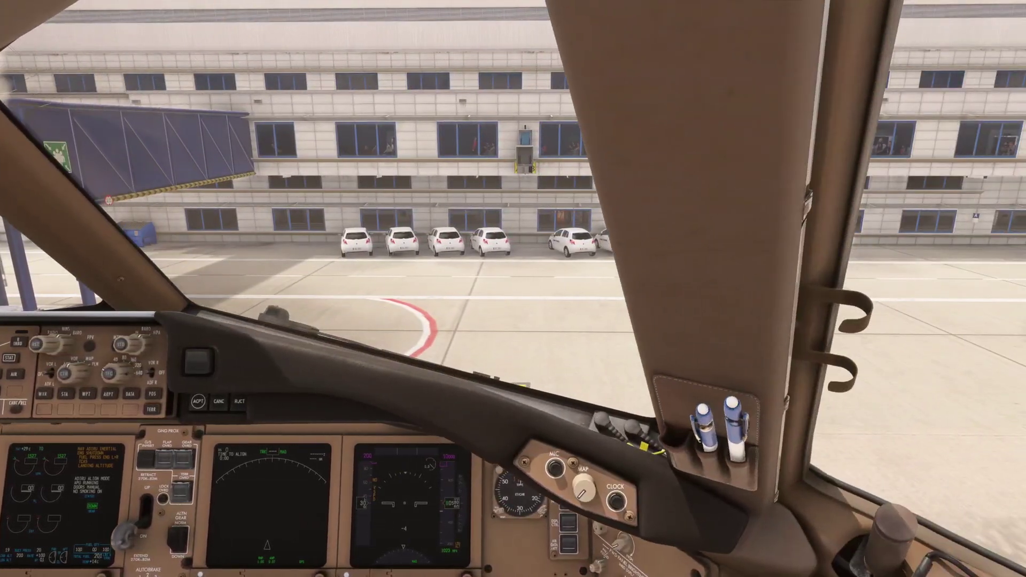
mouse_move(524, 13)
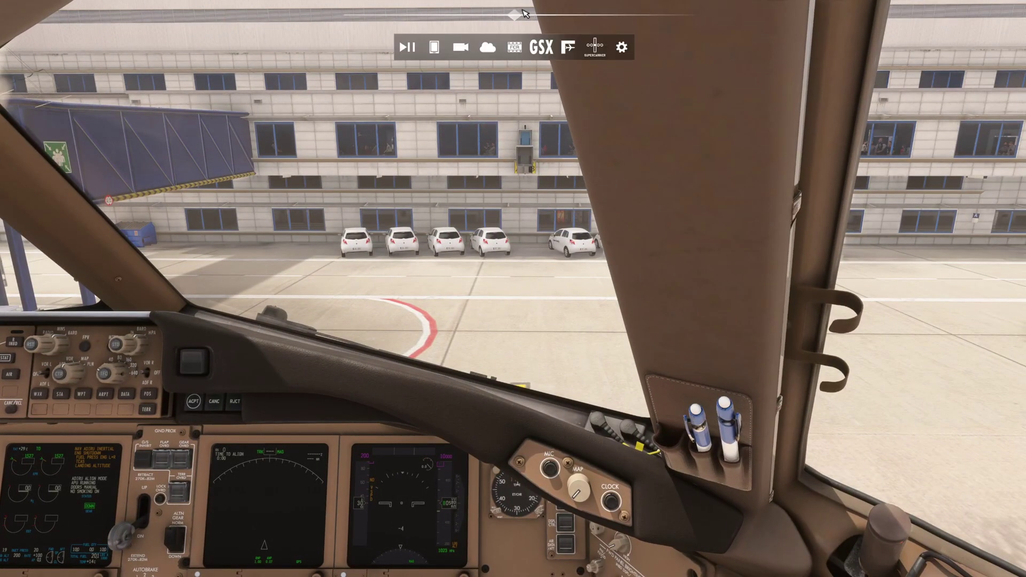
left_click(459, 49)
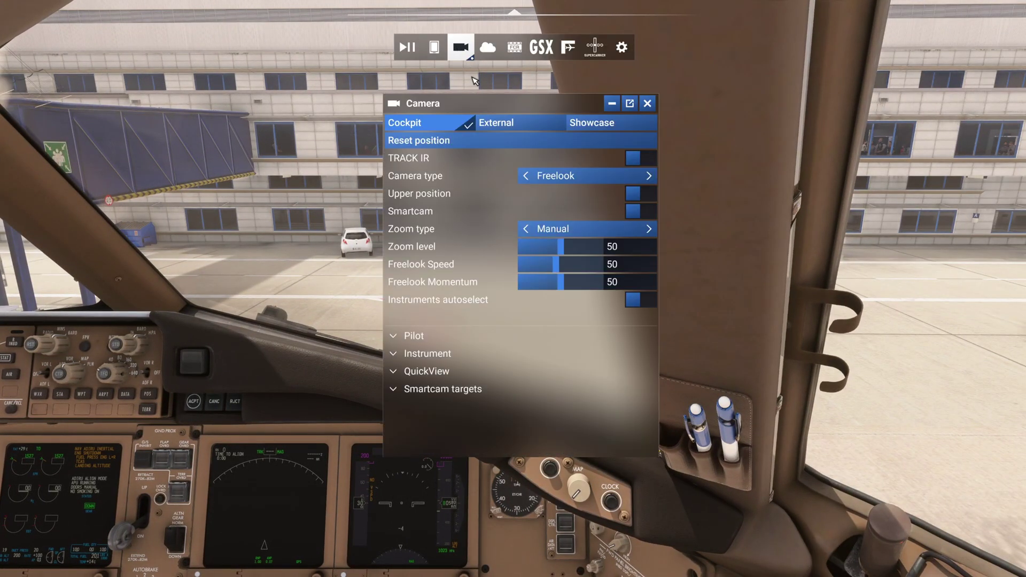
left_click(398, 336)
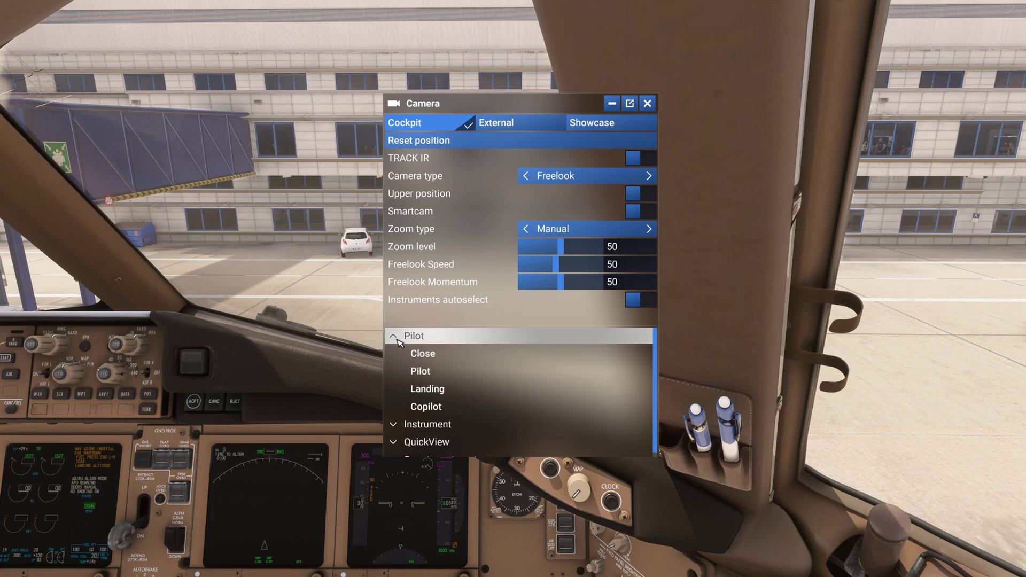
left_click(435, 408)
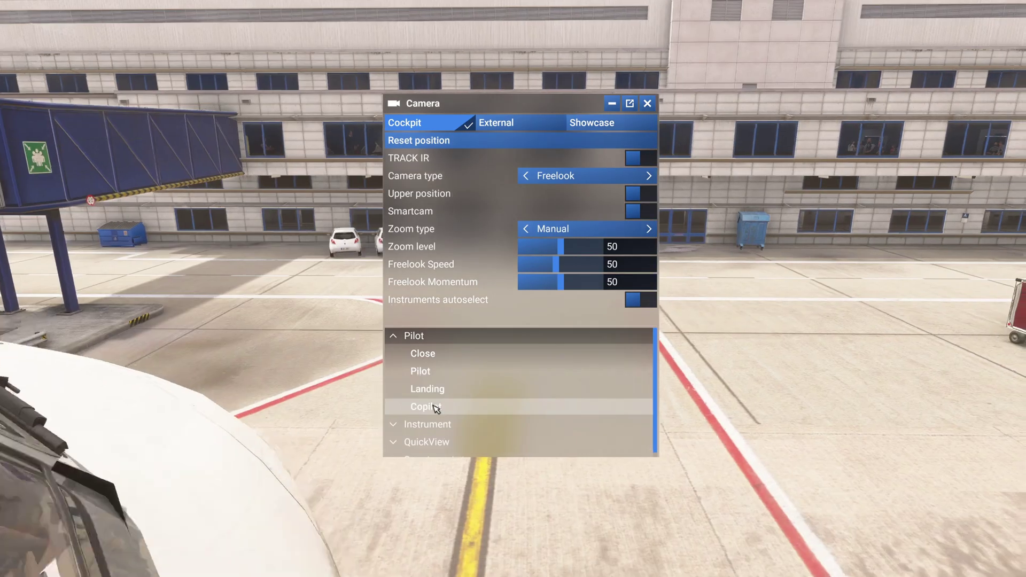
left_click(647, 104)
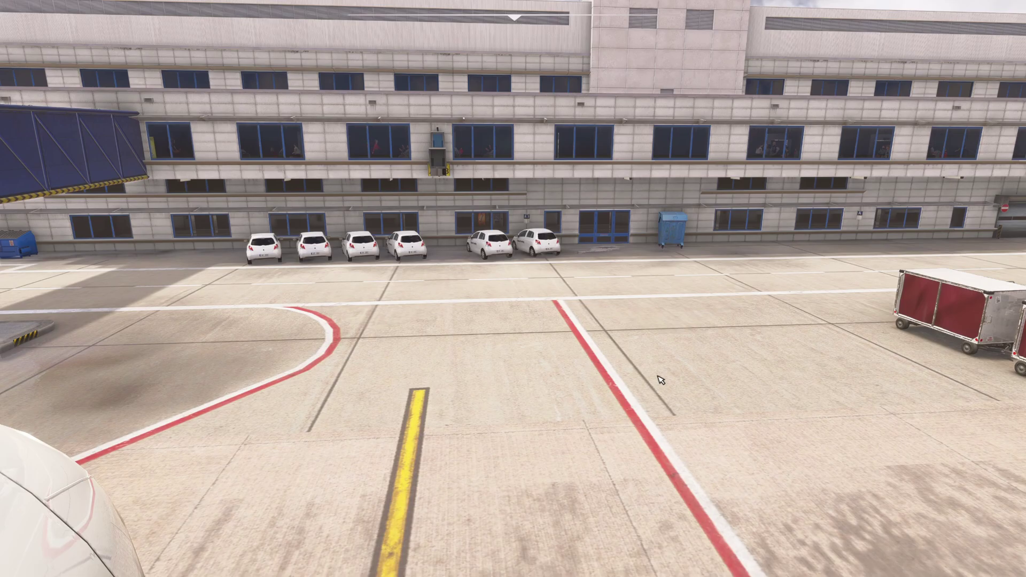
key("End")
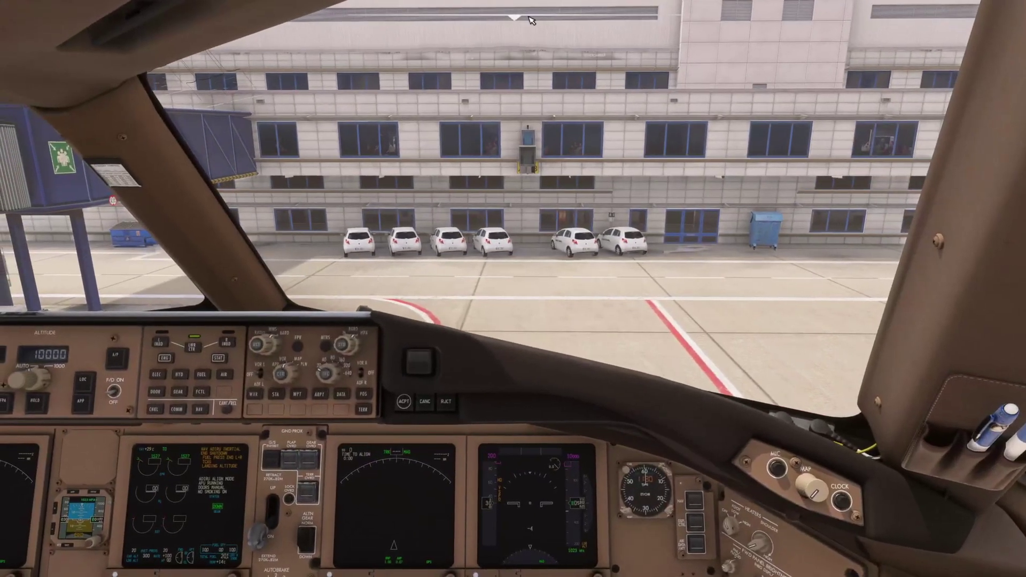
Move the camera to the captain's Pilot seat from the Camera panel's Pilot list
left_click(462, 50)
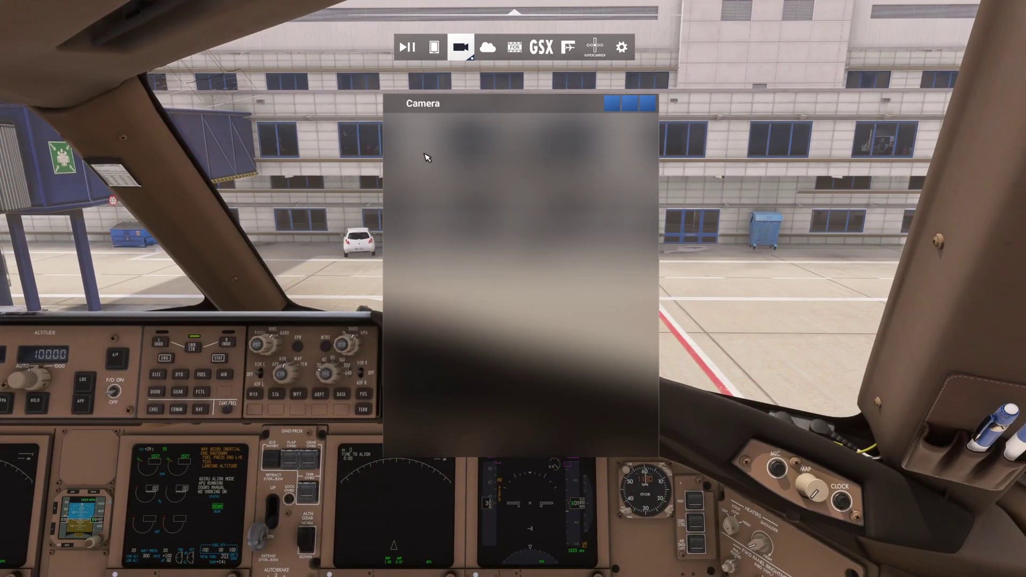
left_click(400, 337)
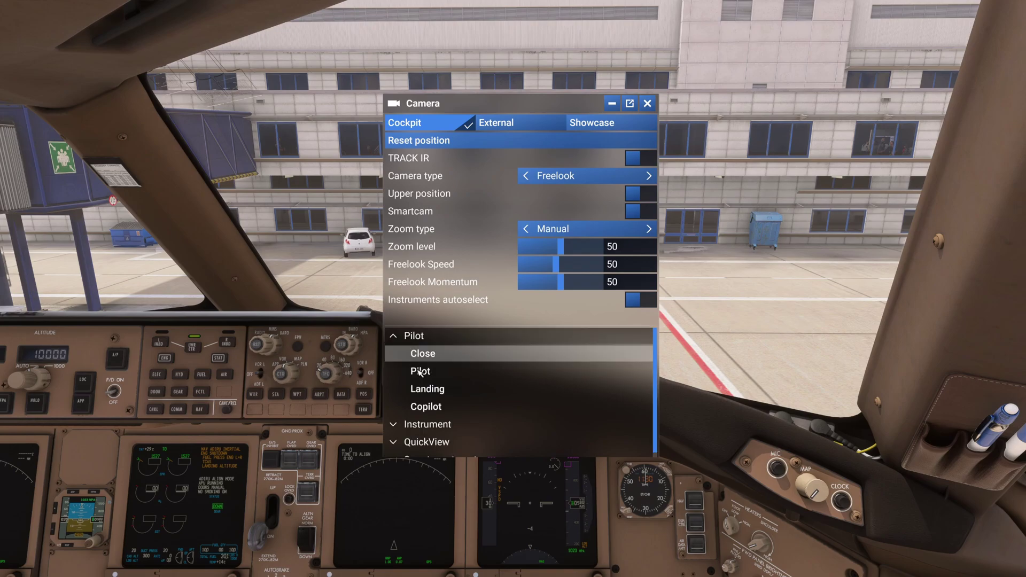
left_click(413, 371)
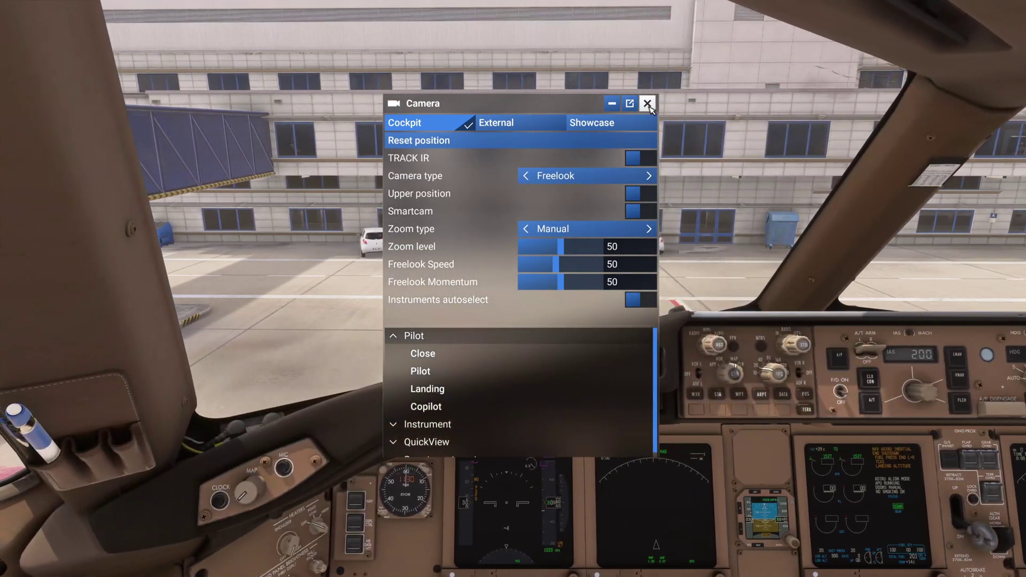
left_click(648, 104)
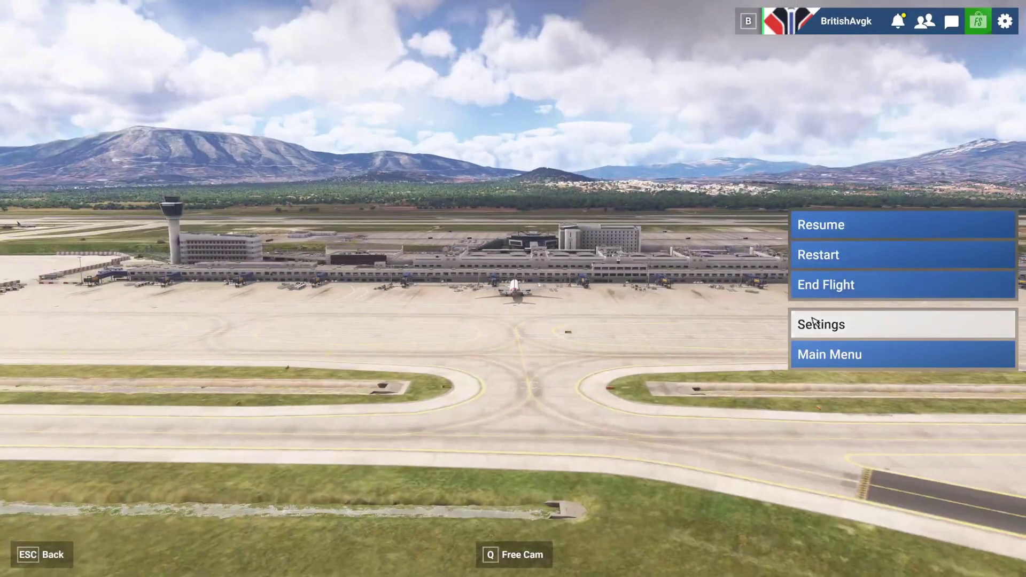
Open Settings > Controls and search keyboard bindings by pressing the Up key
left_click(802, 322)
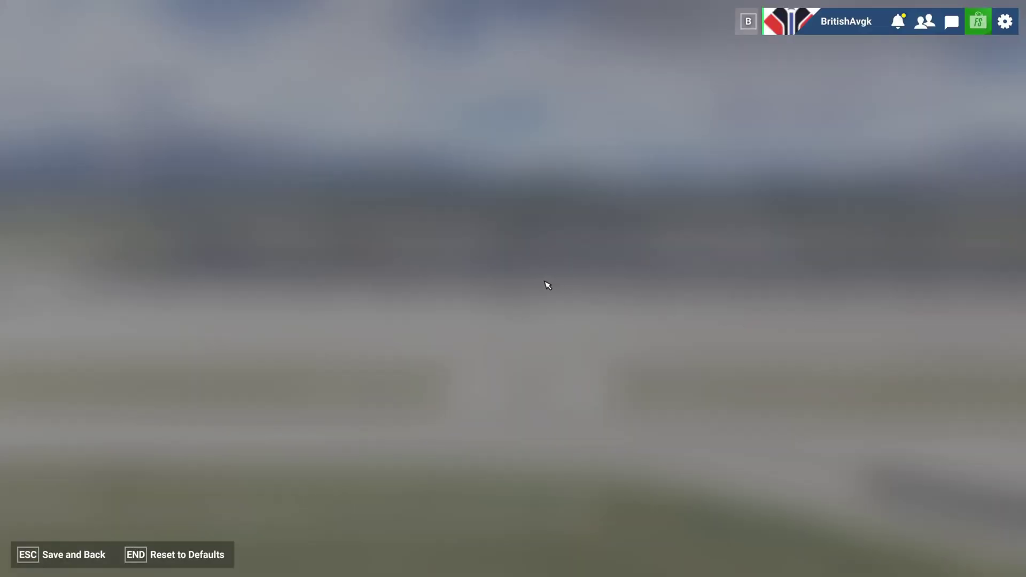
left_click(335, 110)
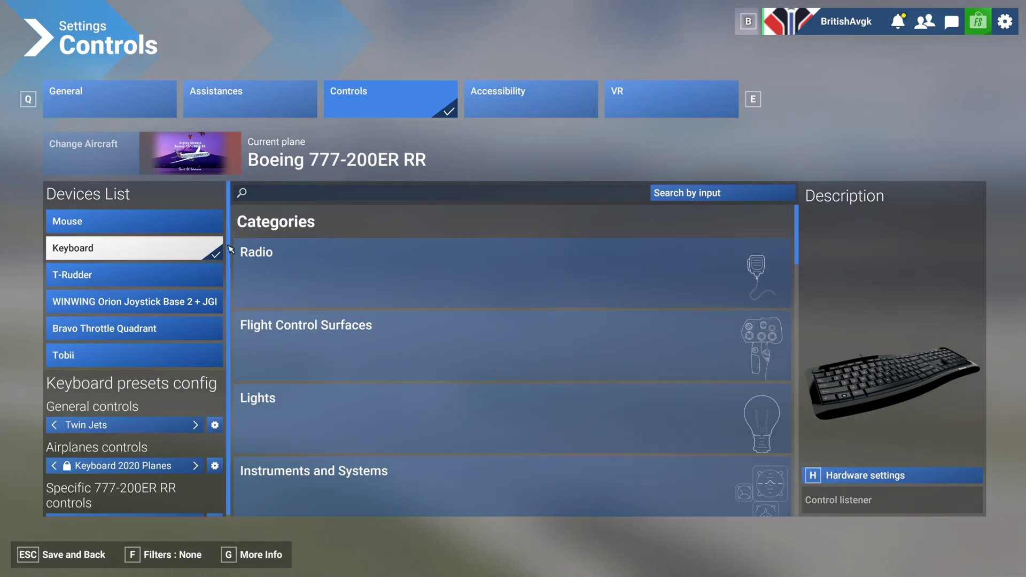
left_click(687, 193)
key("Up")
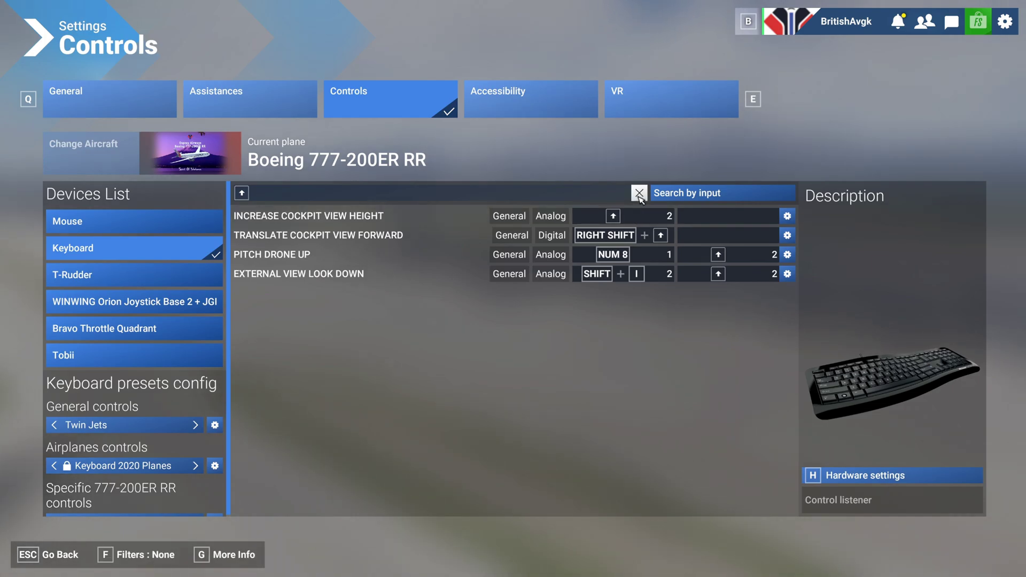
Search the WINWING joystick's bindings by input, then return to the pause menu
left_click(155, 301)
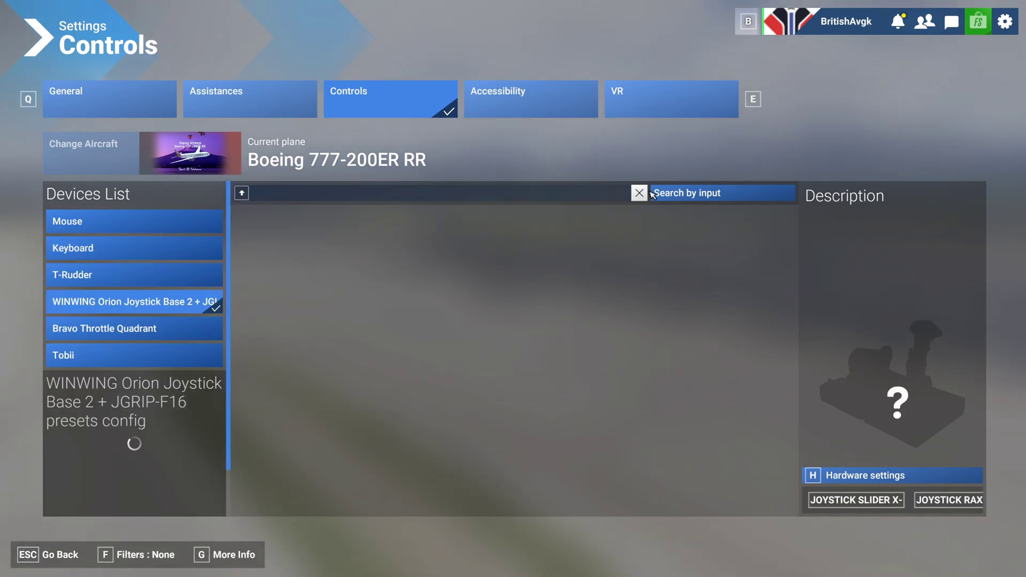
left_click(670, 194)
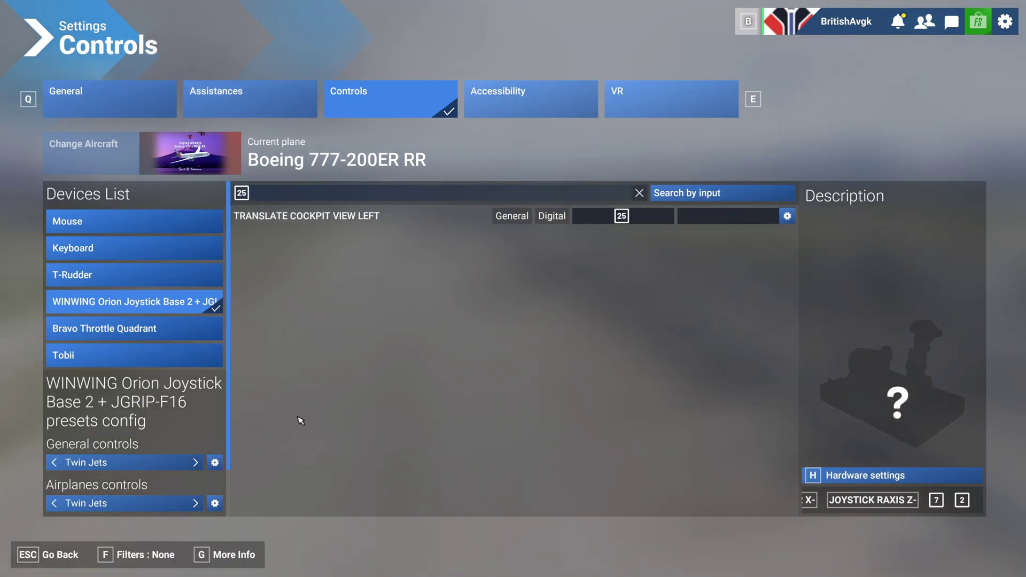
key("Escape")
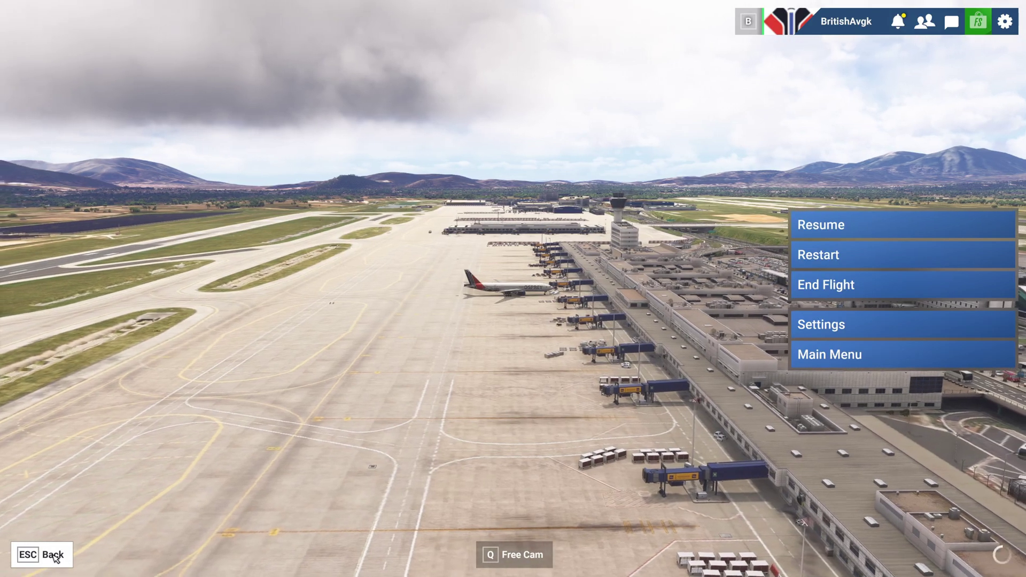
Resume the flight and cycle saved external views to the wing-root engine view toward the tail
key("Escape")
key("End")
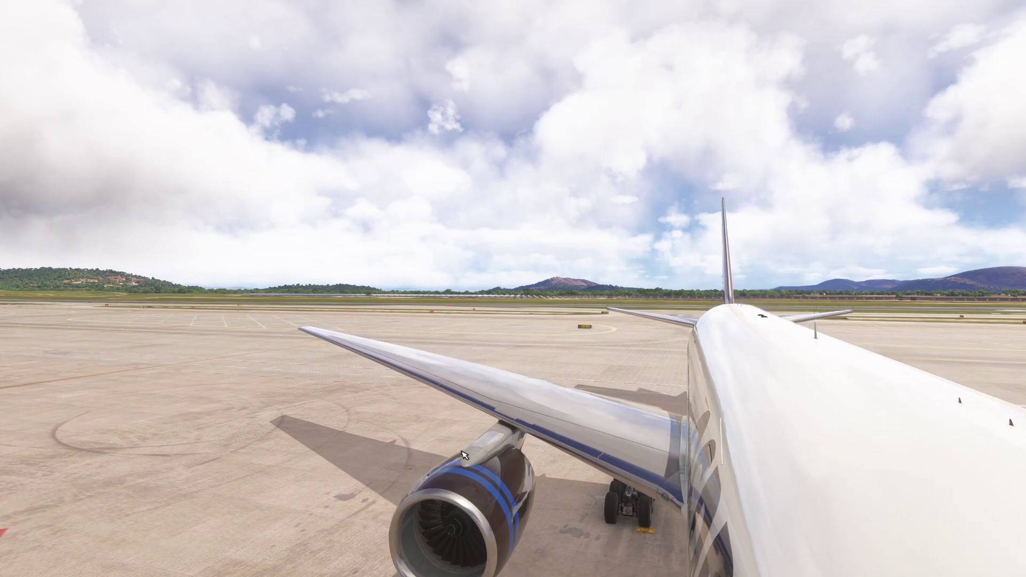
key("End")
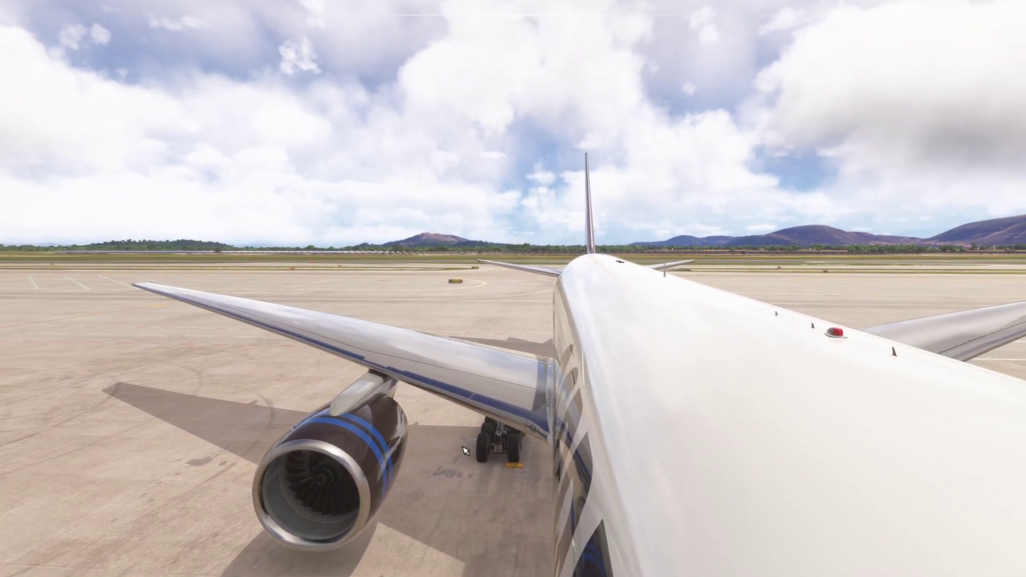